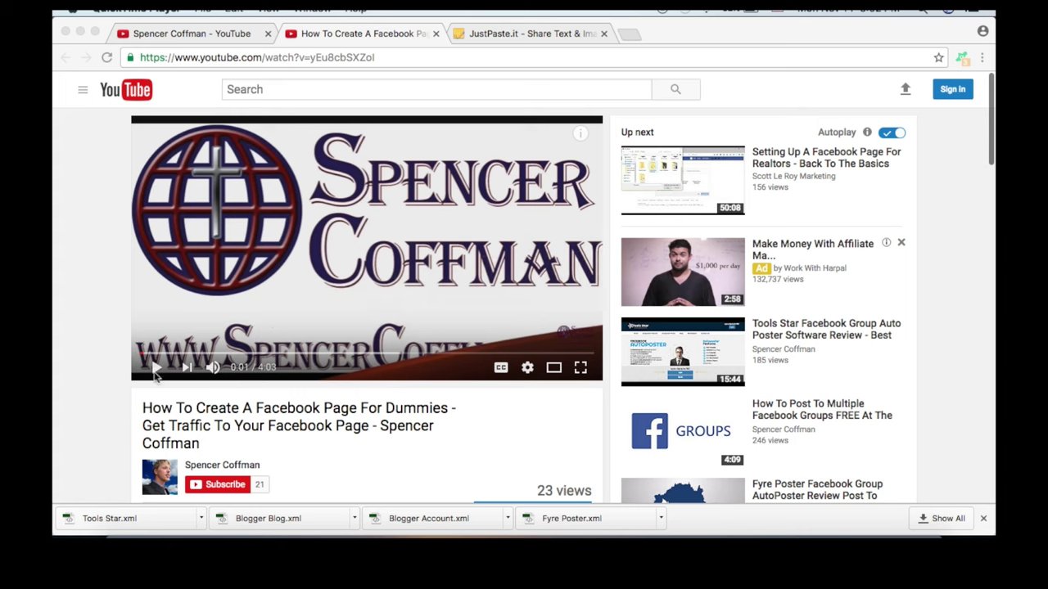
Inspect the page, show DevTools' Network panel, and switch on English auto-generated captions to log timedtext
{"action": "right_click", "coordinate": [90, 348]}
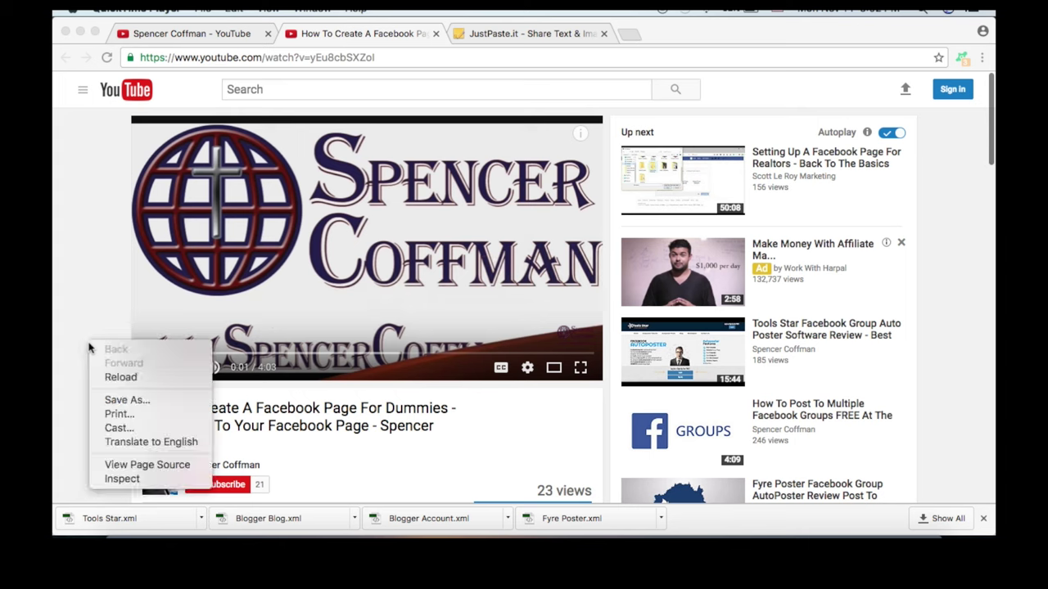
{"action": "left_click", "coordinate": [120, 480]}
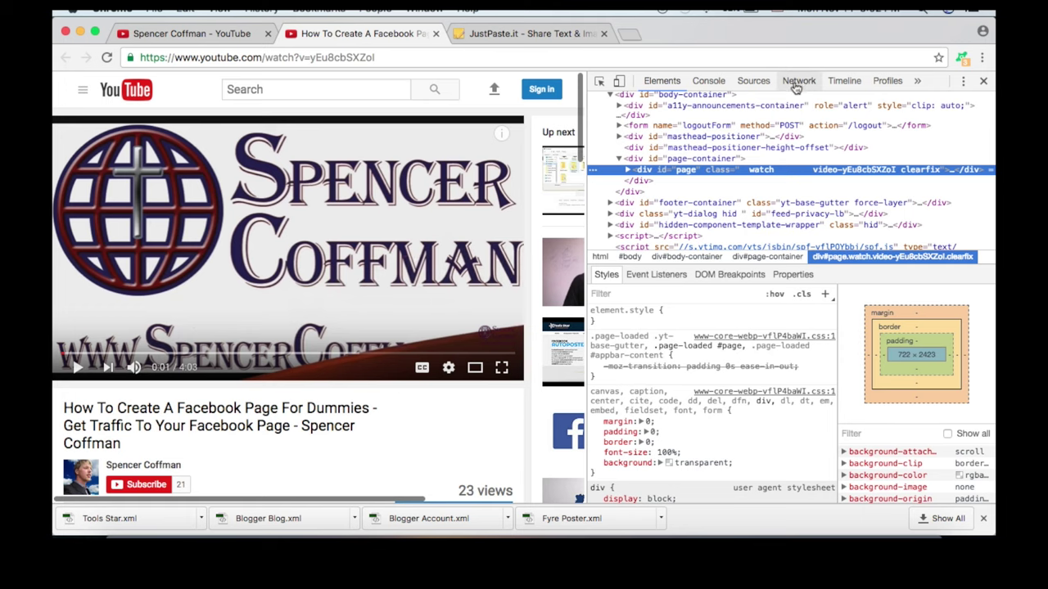
{"action": "left_click", "coordinate": [799, 81]}
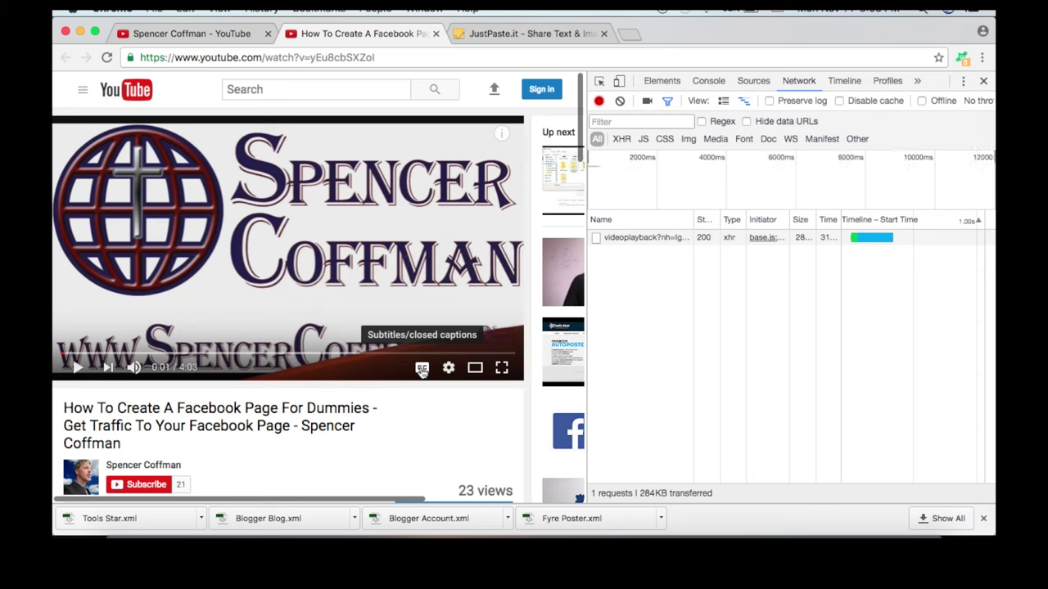
{"action": "left_click", "coordinate": [422, 369]}
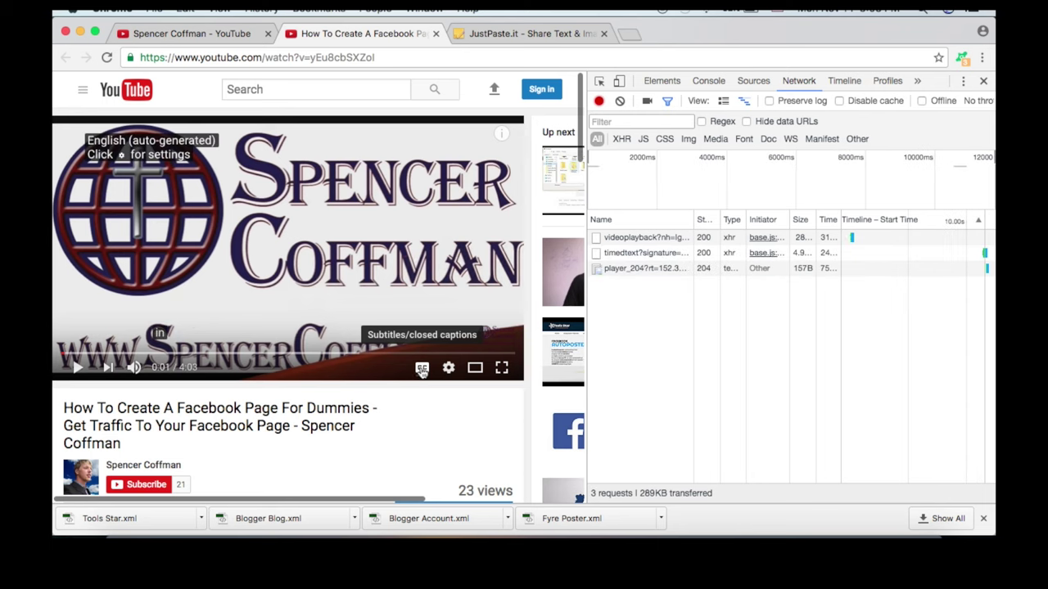
Open the timedtext request's caption XML in a new Chrome tab
{"action": "right_click", "coordinate": [622, 257]}
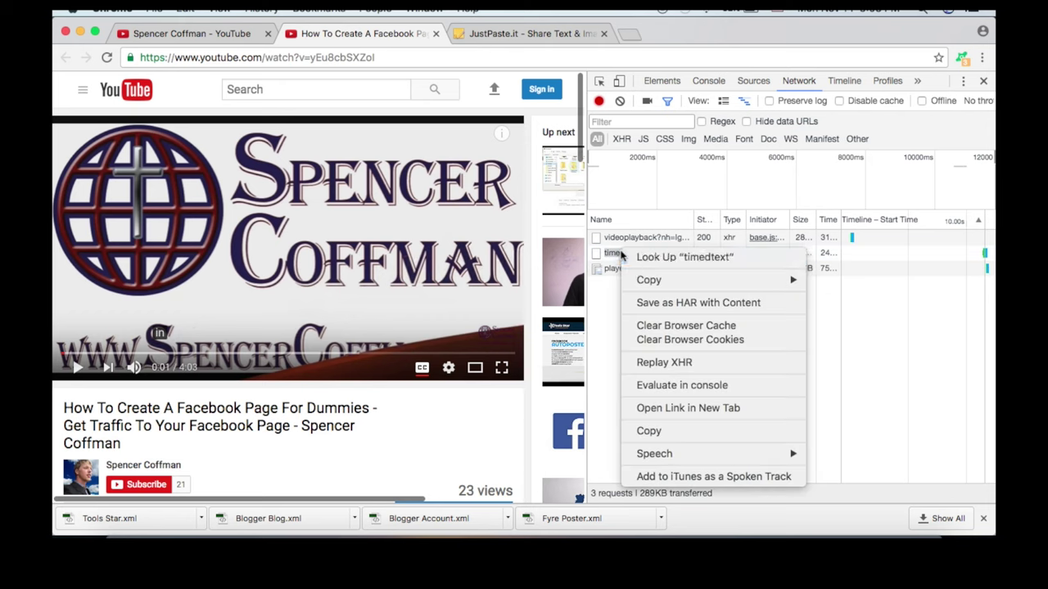
{"action": "left_click", "coordinate": [675, 407]}
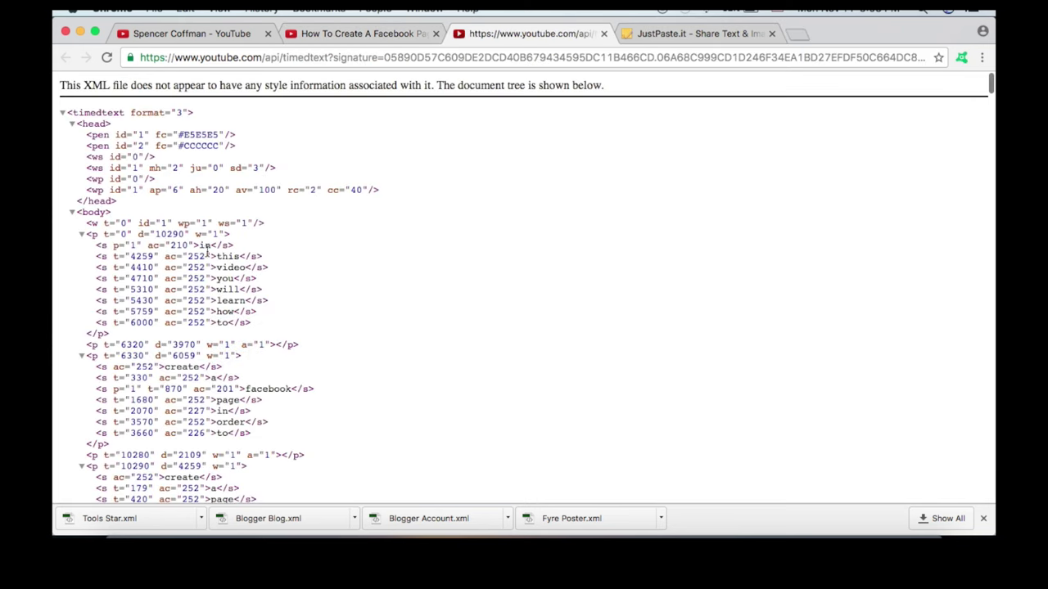
{"action": "scroll", "coordinate": [292, 246], "scroll_direction": "down", "scroll_amount": 4}
{"action": "scroll", "coordinate": [292, 244], "scroll_direction": "up", "scroll_amount": 4}
Save the caption XML page to Downloads as 'Create FB Page.xml'
{"action": "left_click", "coordinate": [153, 10]}
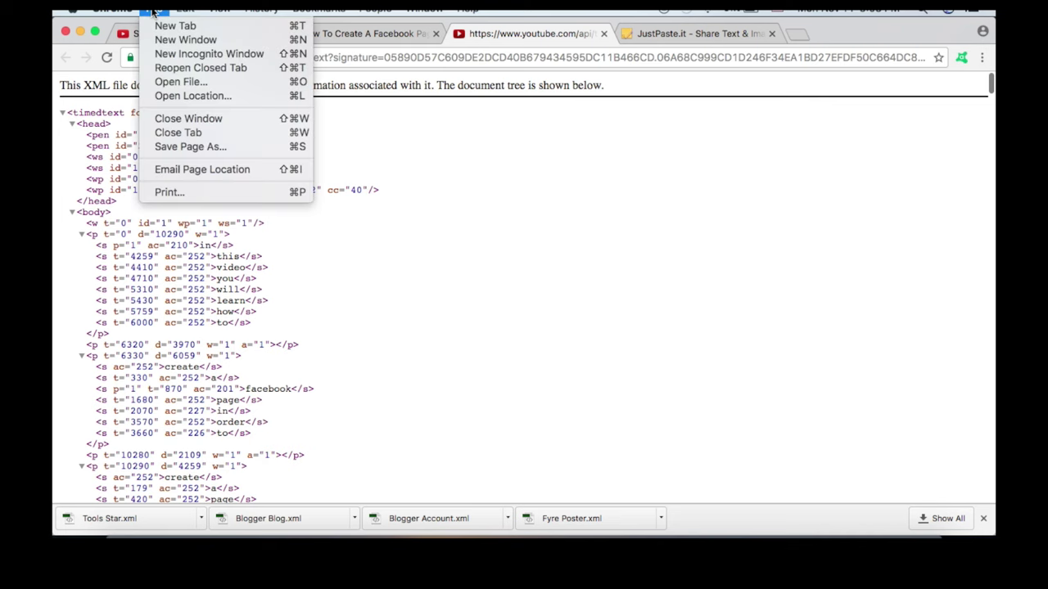
{"action": "left_click", "coordinate": [159, 143]}
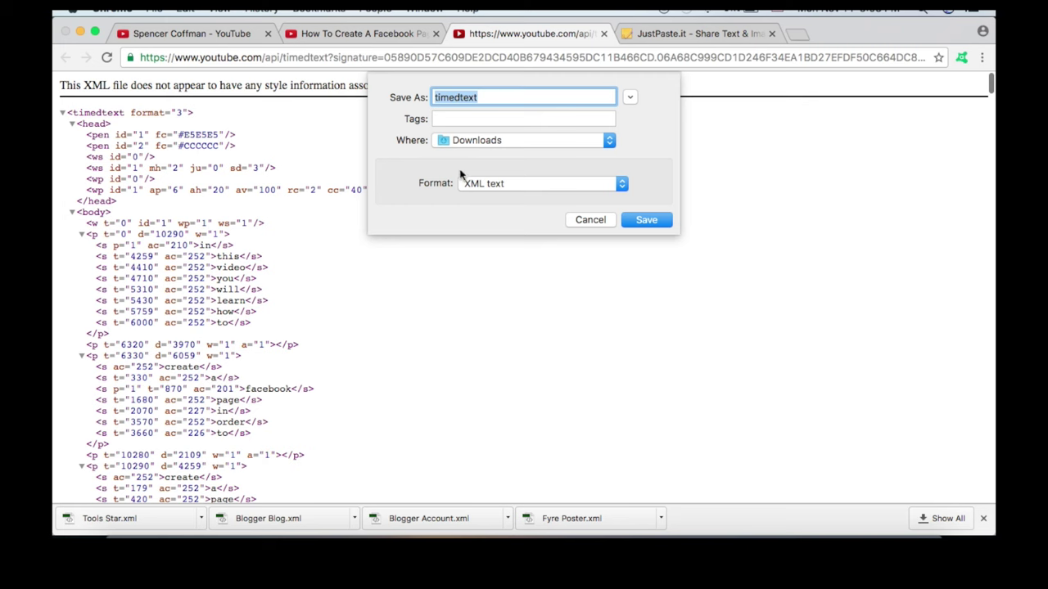
{"action": "type", "text": "Face"}
{"action": "key", "text": "BackSpace"}
{"action": "key", "text": "BackSpace"}
{"action": "key", "text": "BackSpace"}
{"action": "key", "text": "BackSpace"}
{"action": "type", "text": "Create FB Page"}
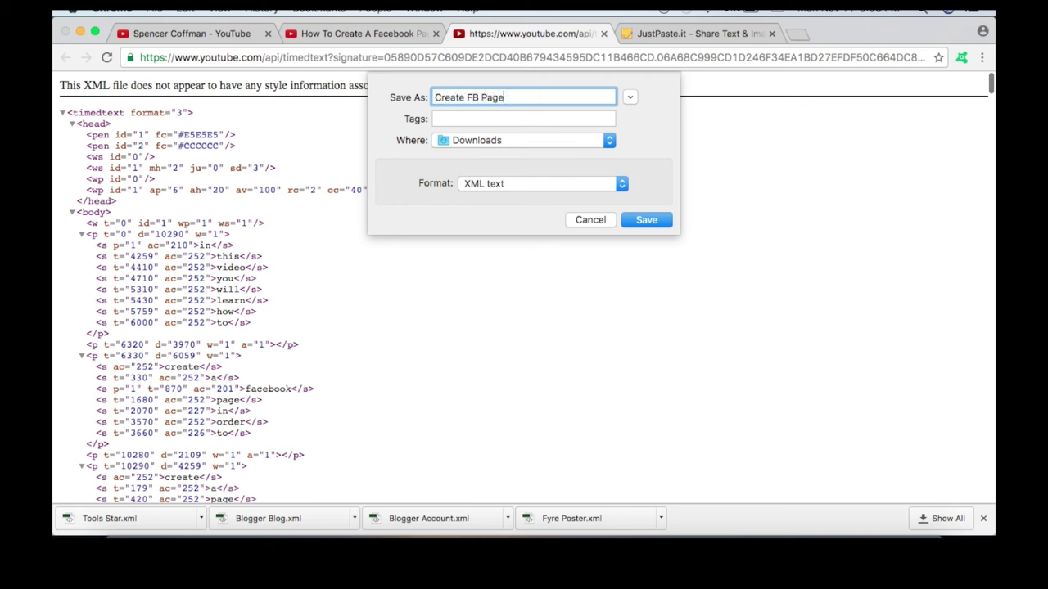
{"action": "left_click", "coordinate": [647, 220]}
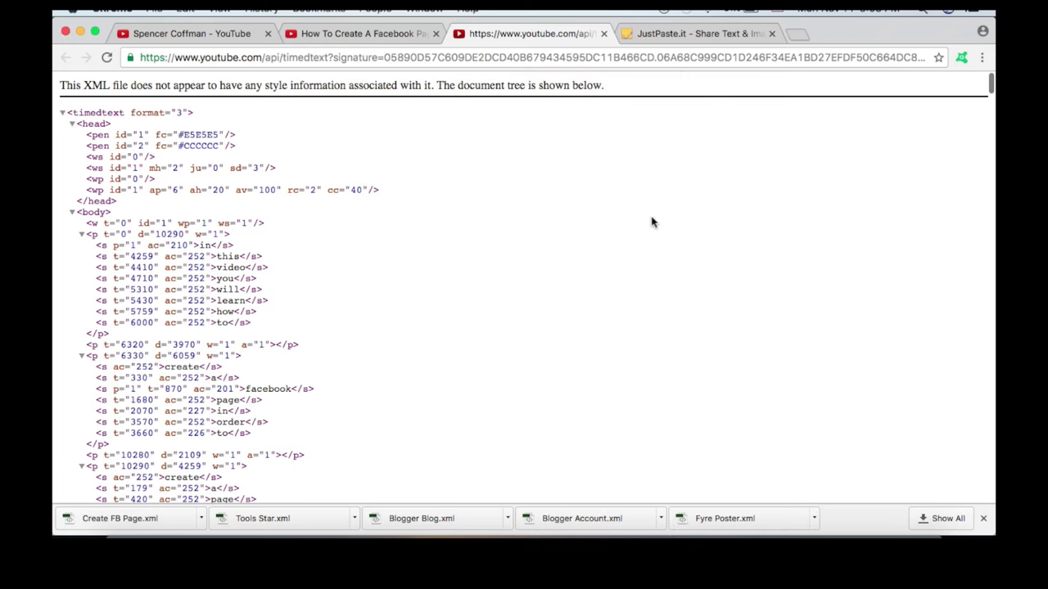
Open Create FB Page.xml in Dreamweaver, close Tools Star, Blogger Blog and Blogger Account, and select all code
{"action": "left_click", "coordinate": [872, 532]}
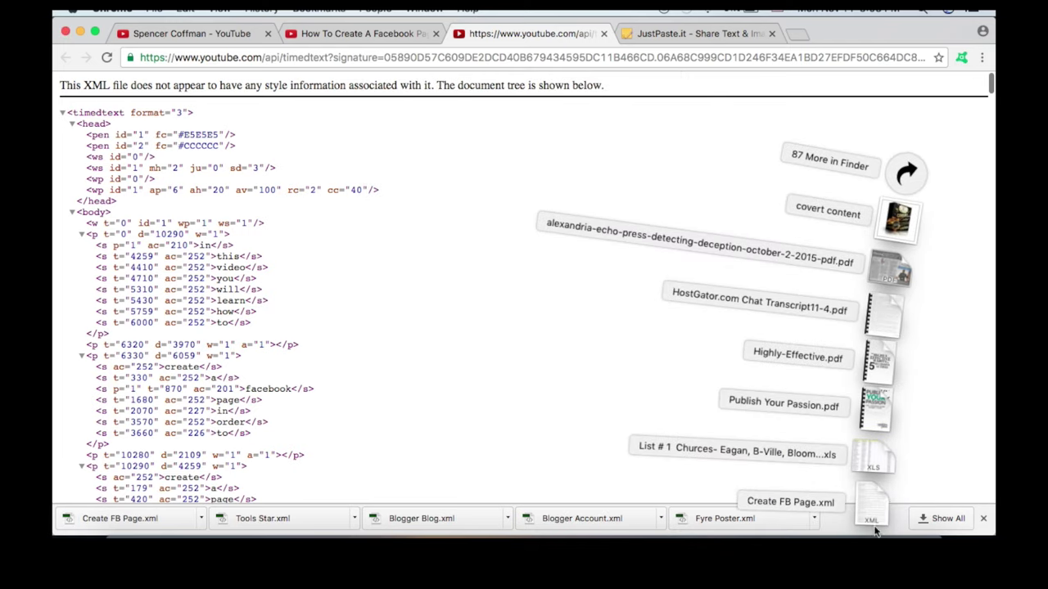
{"action": "left_click", "coordinate": [859, 496]}
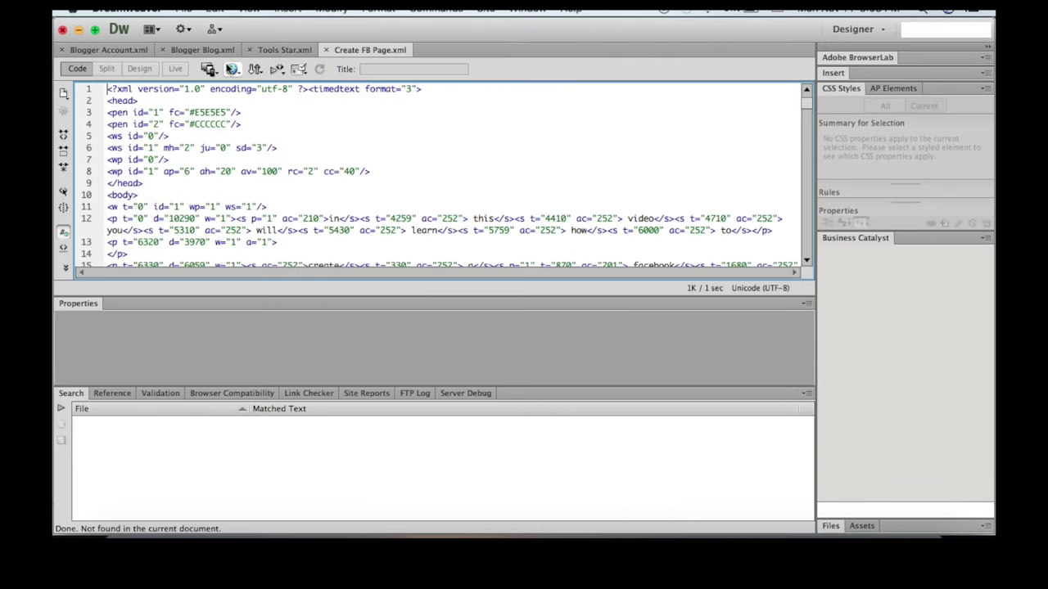
{"action": "left_click", "coordinate": [253, 49]}
{"action": "left_click", "coordinate": [164, 50]}
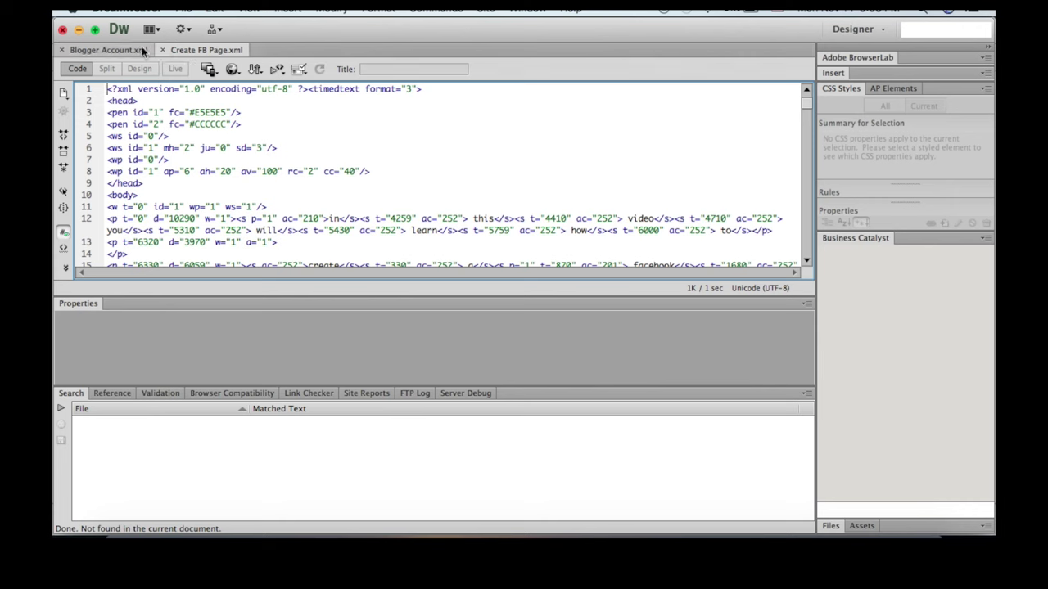
{"action": "left_click", "coordinate": [62, 50]}
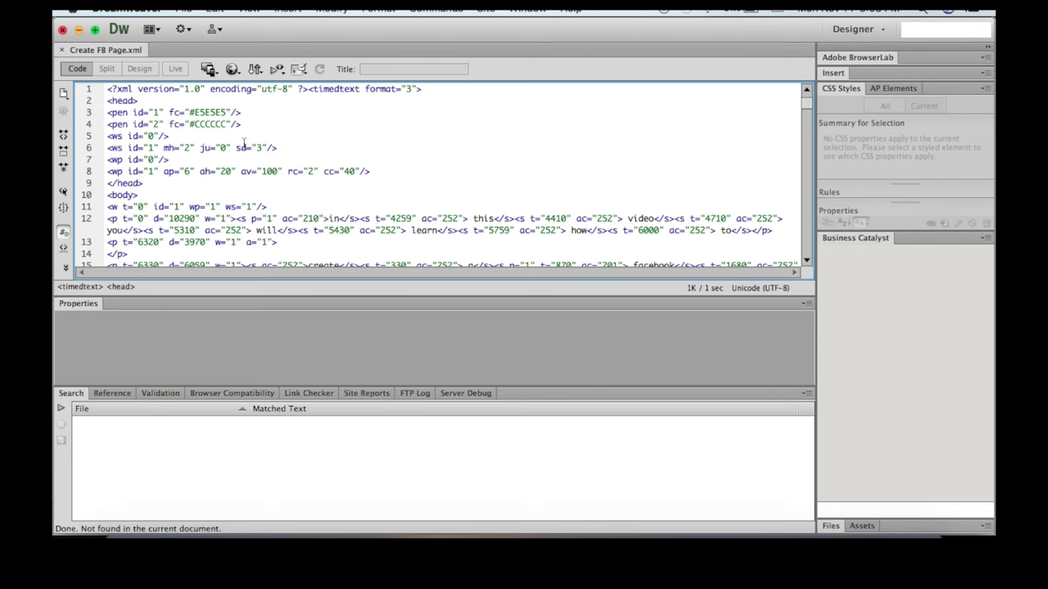
{"action": "key", "text": "super+a"}
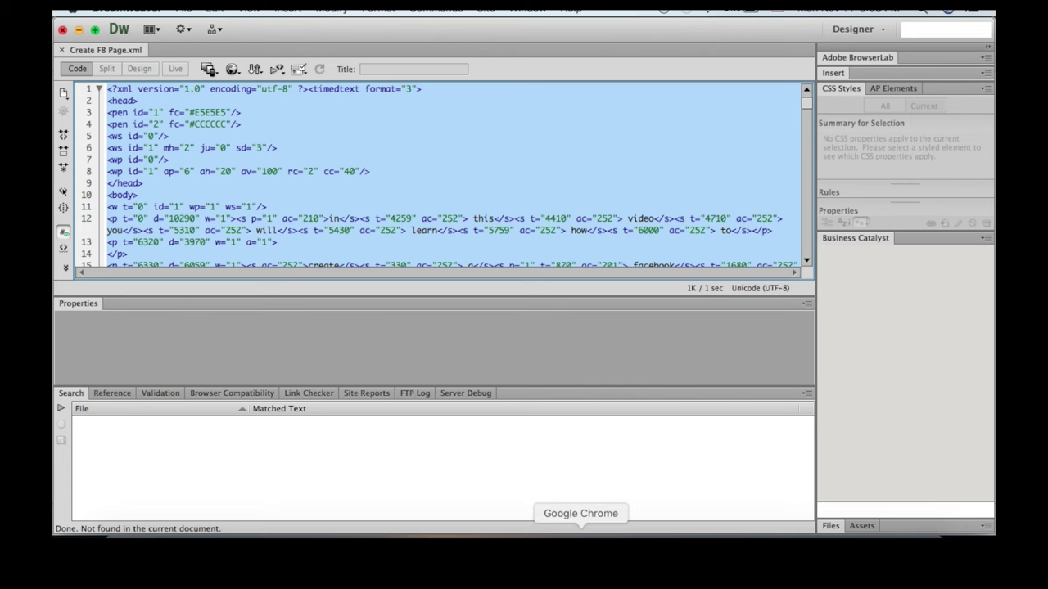
{"action": "left_click", "coordinate": [581, 532]}
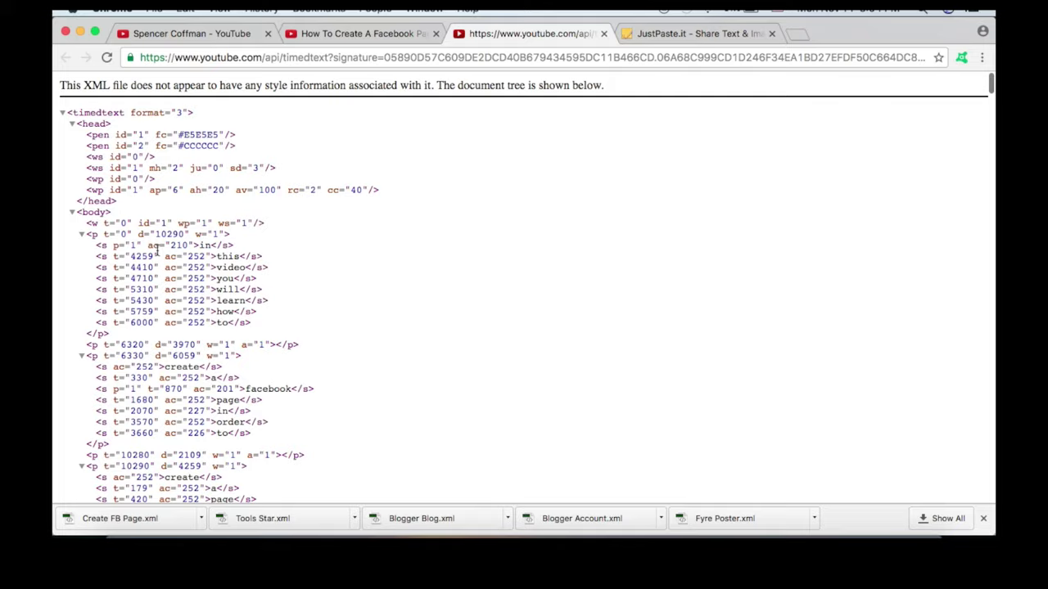
Look over the caption XML in Chrome, then bring Excel's empty Sheet13 in Workbook1 forward
{"action": "scroll", "coordinate": [158, 251], "scroll_direction": "down", "scroll_amount": 10}
{"action": "scroll", "coordinate": [157, 251], "scroll_direction": "up", "scroll_amount": 10}
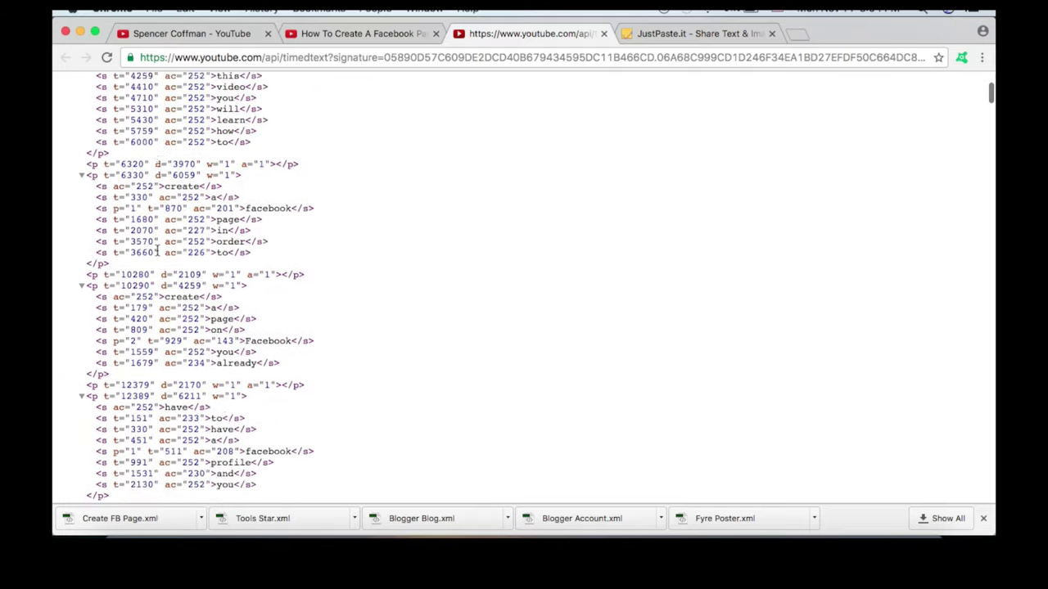
{"action": "left_click", "coordinate": [535, 528]}
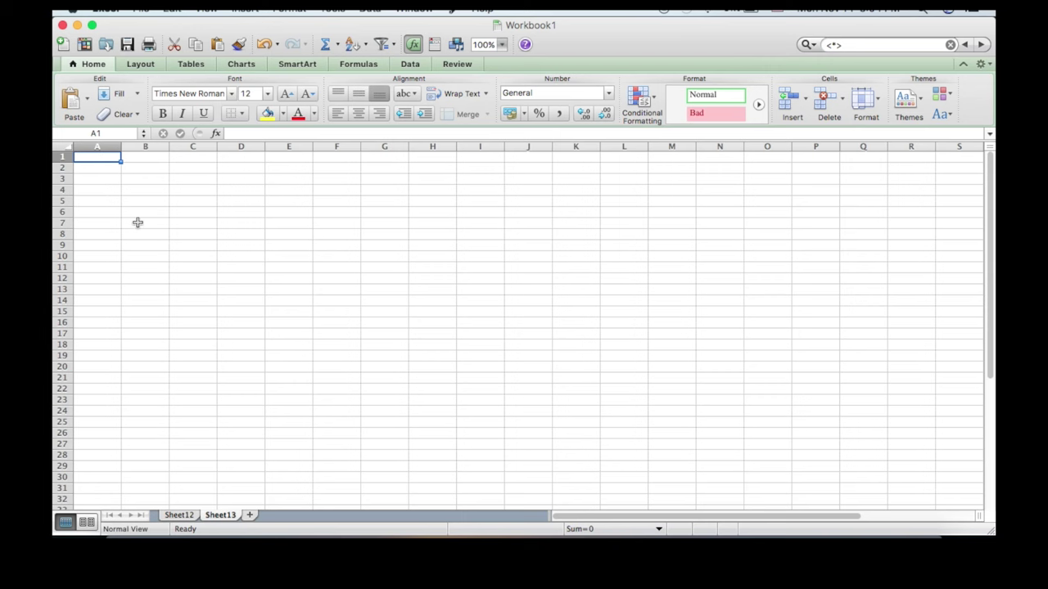
Paste the caption XML into column A and prepare Replace with Find what '<*>' and an empty replacement
{"action": "key", "text": "super+v"}
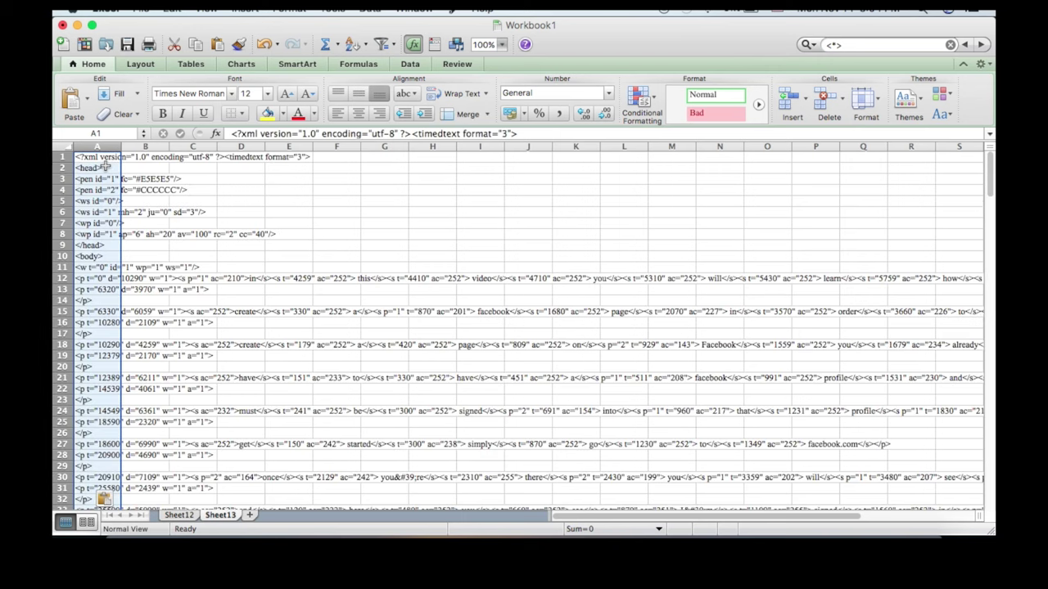
{"action": "key", "text": "super+f"}
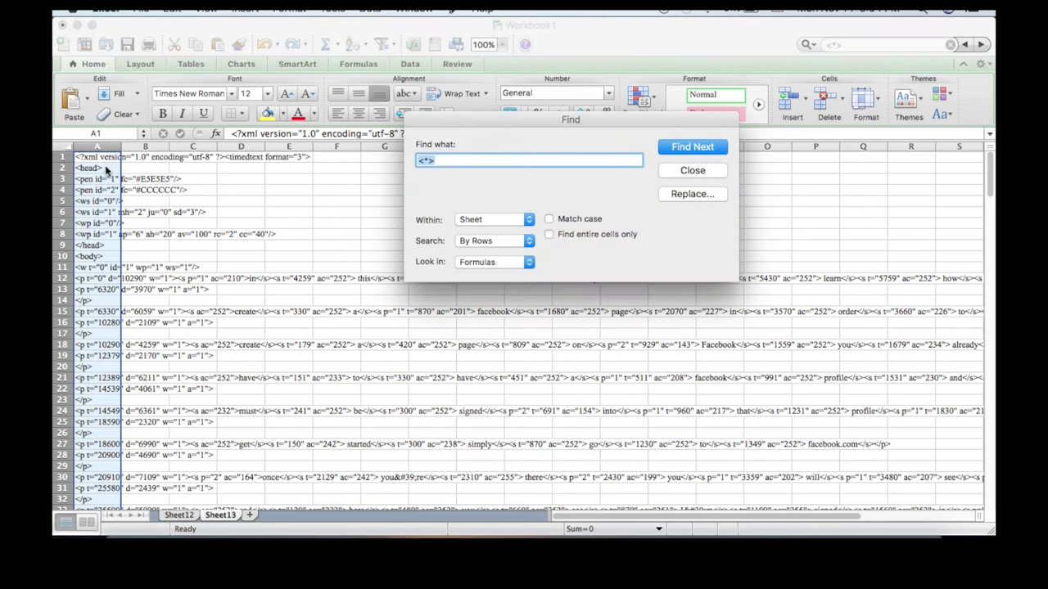
{"action": "left_click", "coordinate": [438, 160]}
{"action": "left_click", "coordinate": [706, 195]}
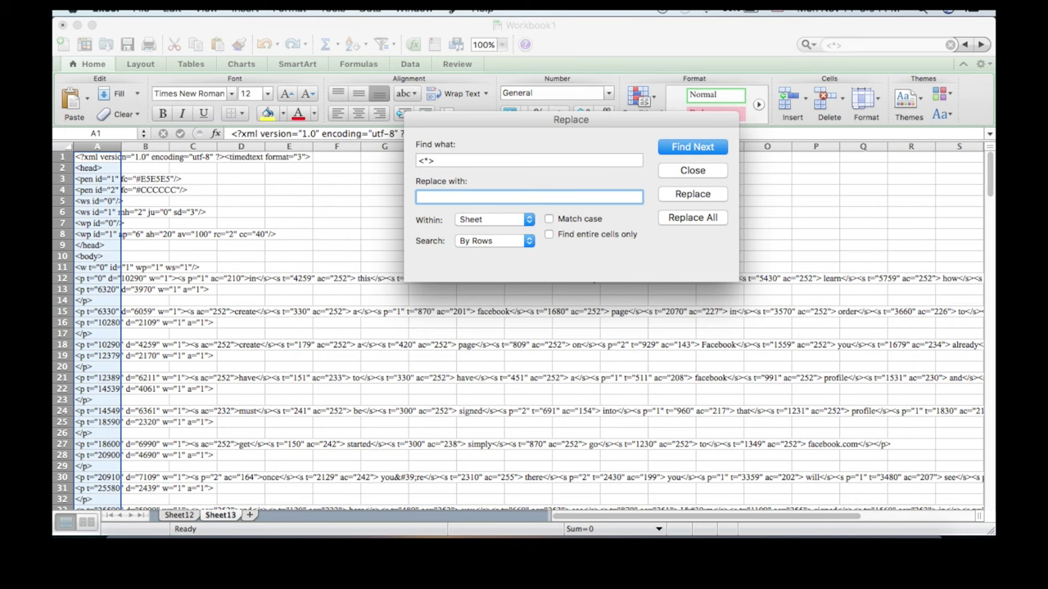
Replace all 1274 tag matches with nothing, then check the cleaned captions in cells A12 and A30
{"action": "left_click", "coordinate": [694, 218]}
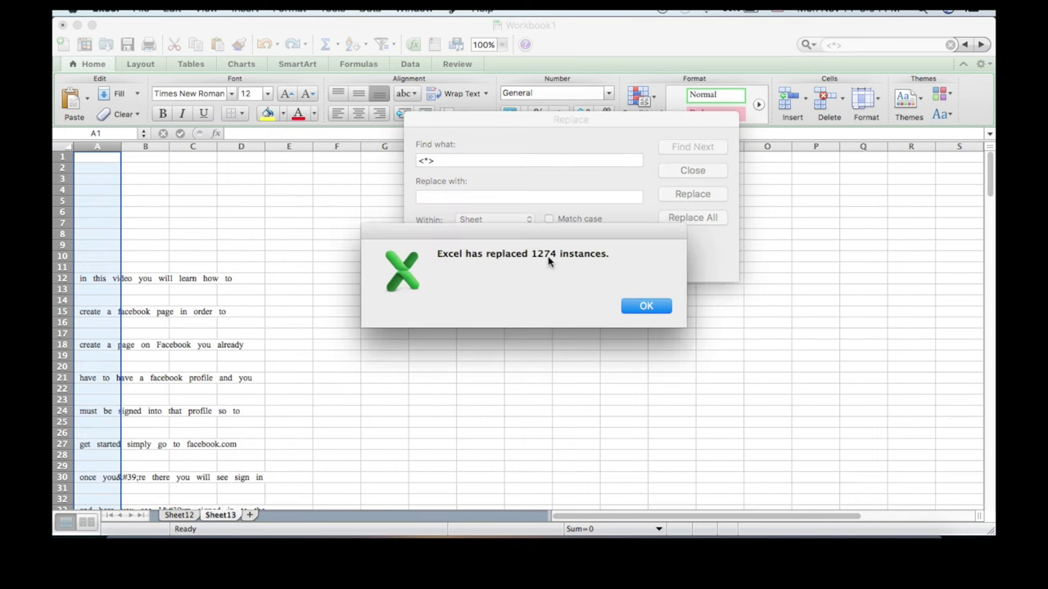
{"action": "left_click", "coordinate": [644, 309]}
{"action": "left_click", "coordinate": [694, 173]}
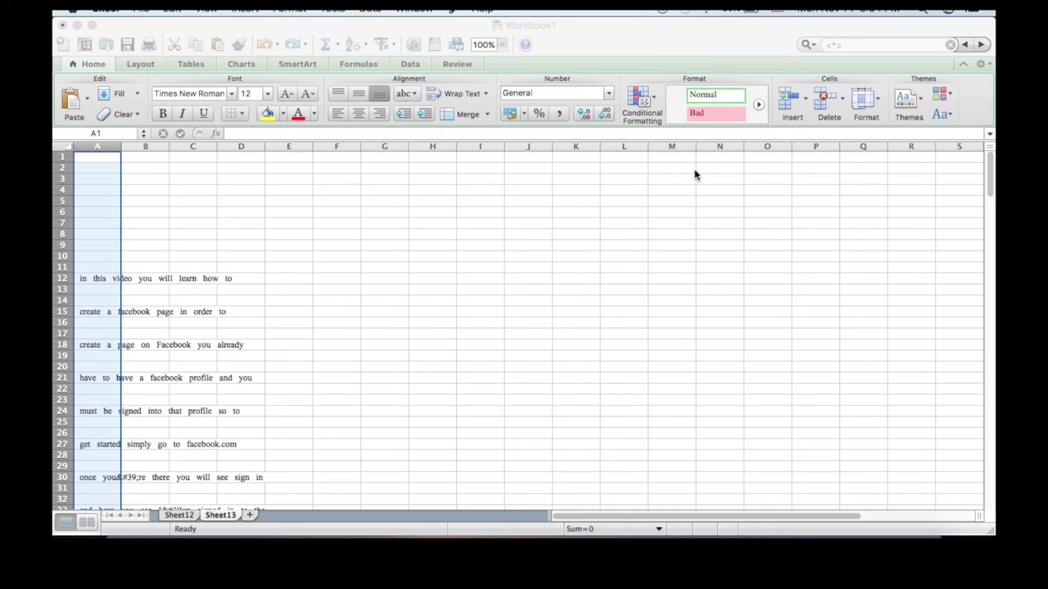
{"action": "left_click", "coordinate": [99, 280]}
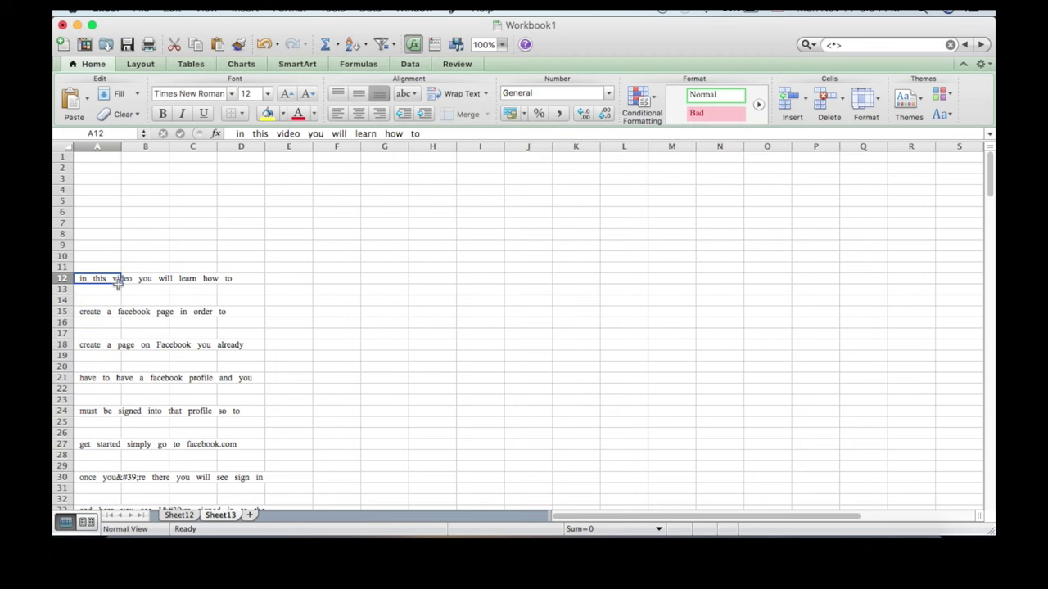
{"action": "scroll", "coordinate": [117, 280], "scroll_direction": "down", "scroll_amount": 5}
{"action": "left_click", "coordinate": [108, 400]}
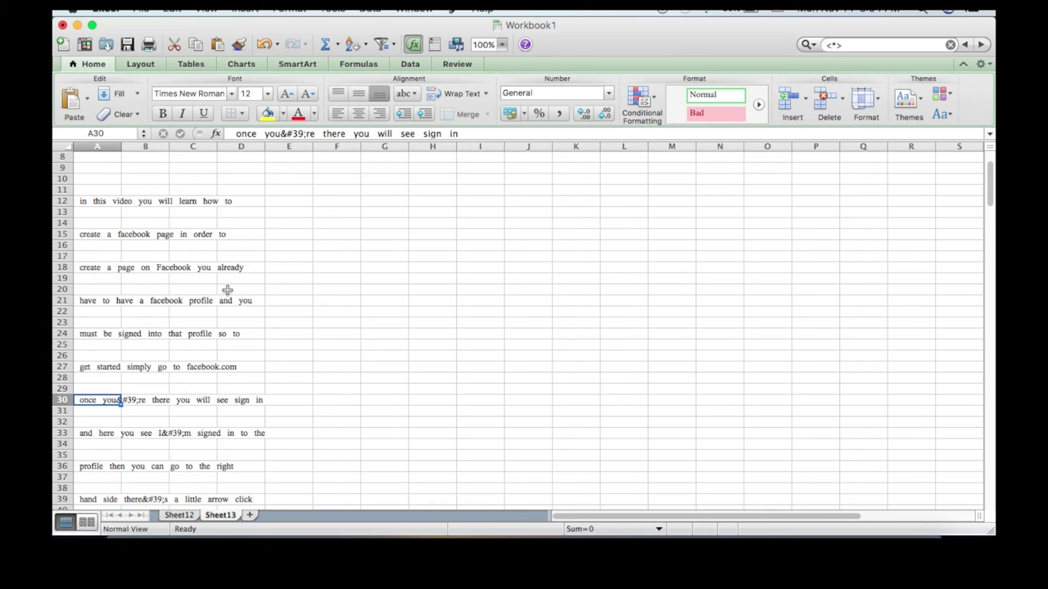
{"action": "left_click", "coordinate": [308, 133]}
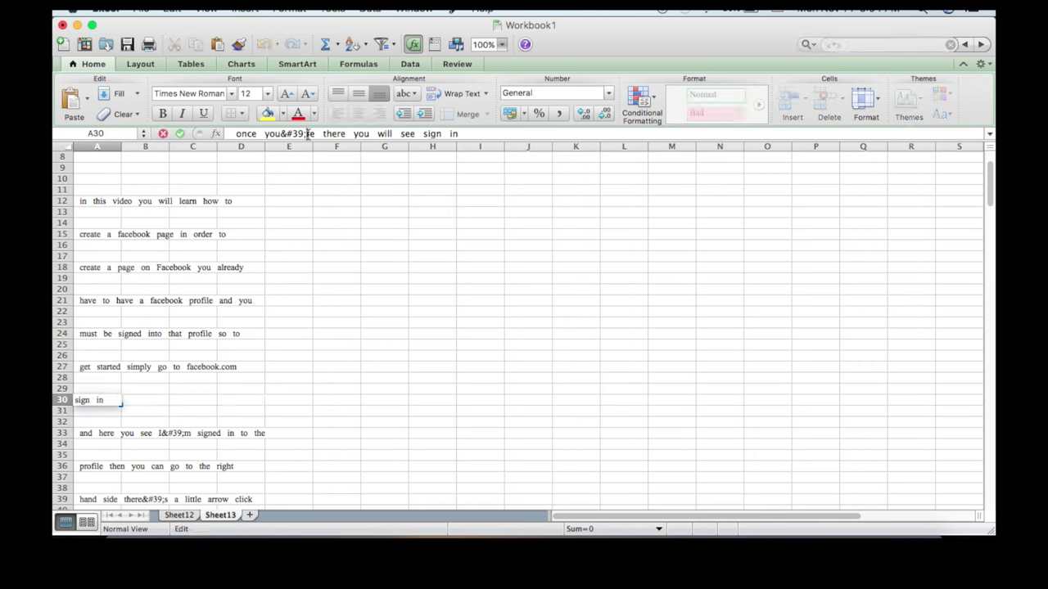
Copy the &#39; code from cell A30 and replace every occurrence with an apostrophe across Sheet13
{"action": "left_click_drag", "start_coordinate": [307, 134], "coordinate": [284, 133]}
{"action": "key", "text": "super+c"}
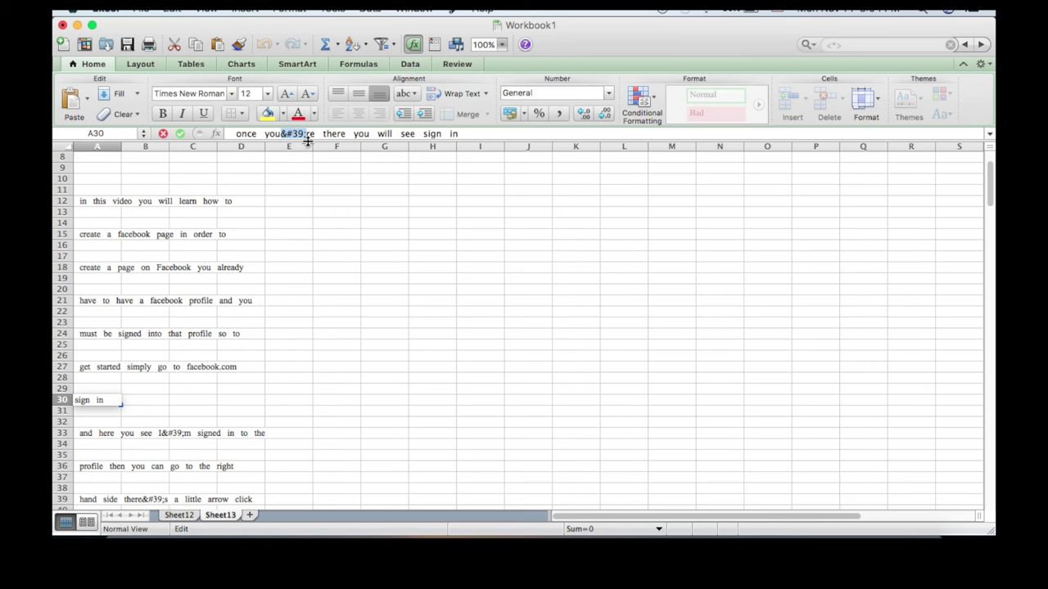
{"action": "left_click", "coordinate": [145, 363]}
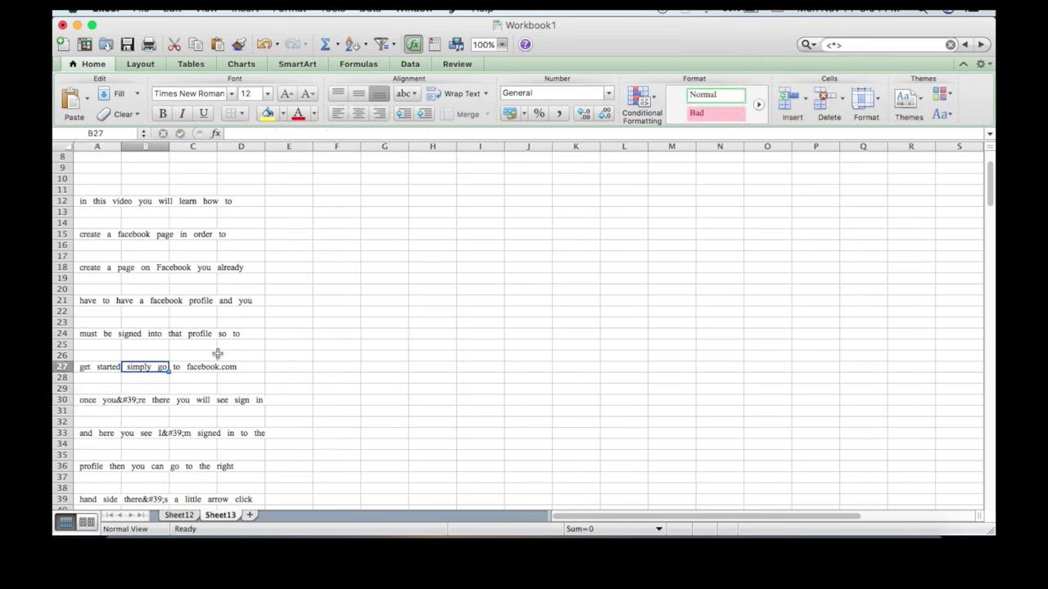
{"action": "key", "text": "super+f"}
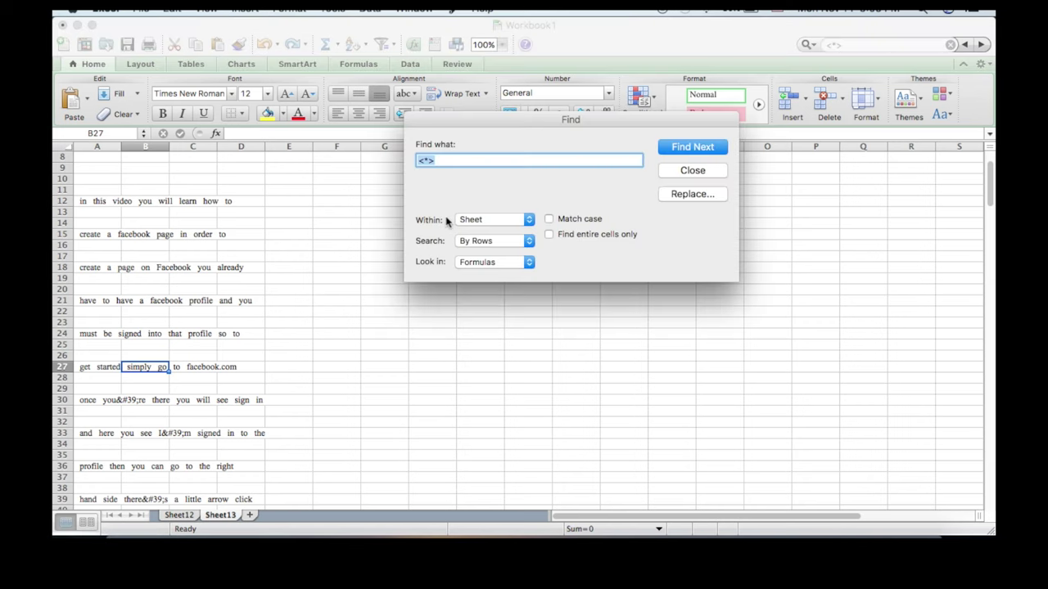
{"action": "key", "text": "super+v"}
{"action": "left_click", "coordinate": [692, 194]}
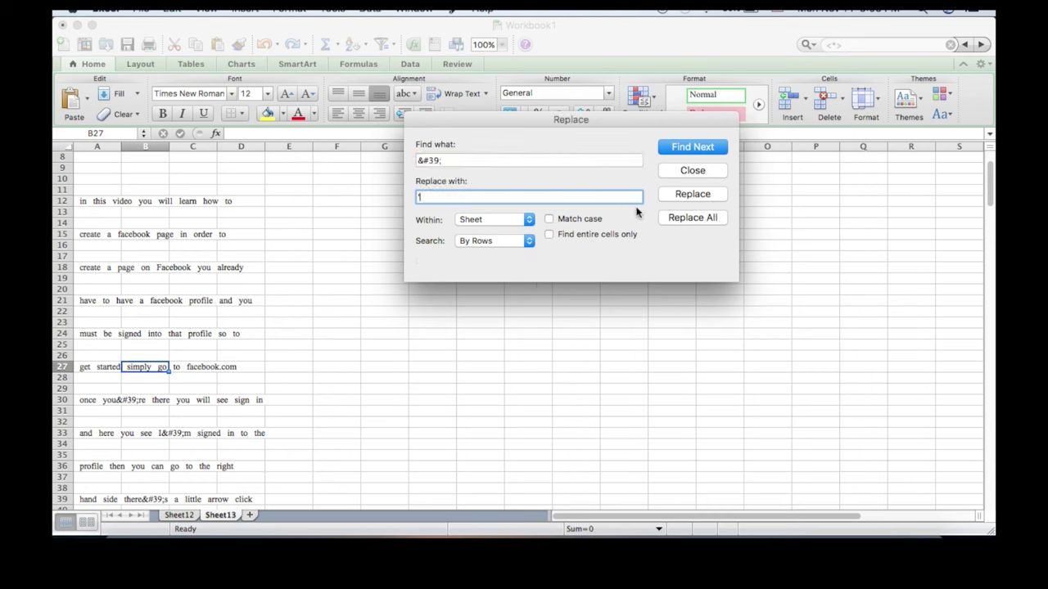
{"action": "left_click", "coordinate": [711, 217]}
{"action": "left_click", "coordinate": [639, 307]}
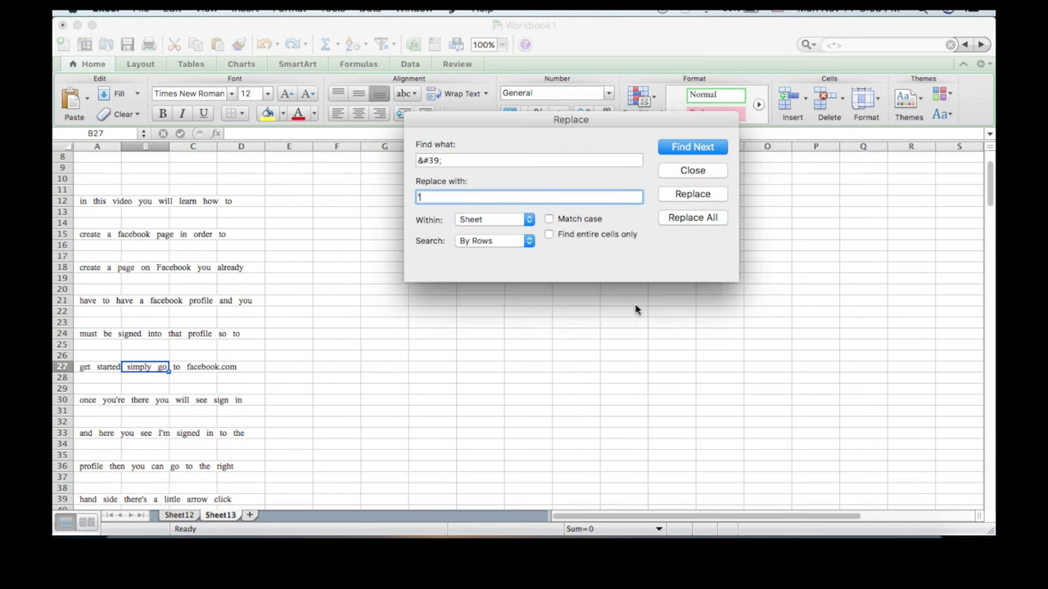
{"action": "left_click", "coordinate": [692, 170]}
{"action": "scroll", "coordinate": [108, 286], "scroll_direction": "up", "scroll_amount": 3}
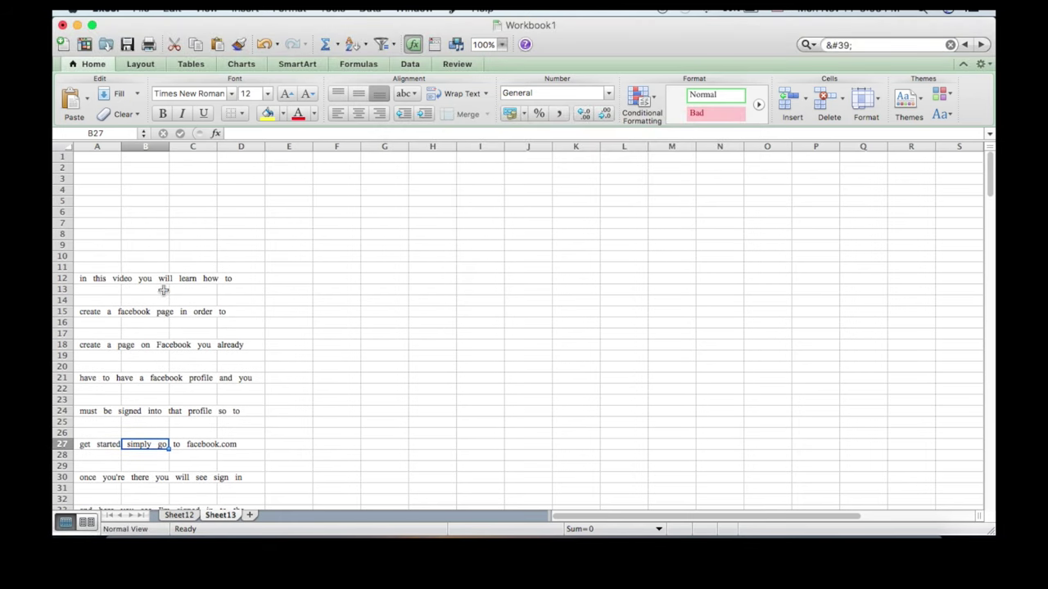
Select and copy the cleaned caption text in Excel's column A
{"action": "left_click", "coordinate": [90, 278]}
{"action": "key", "text": "ctrl+space"}
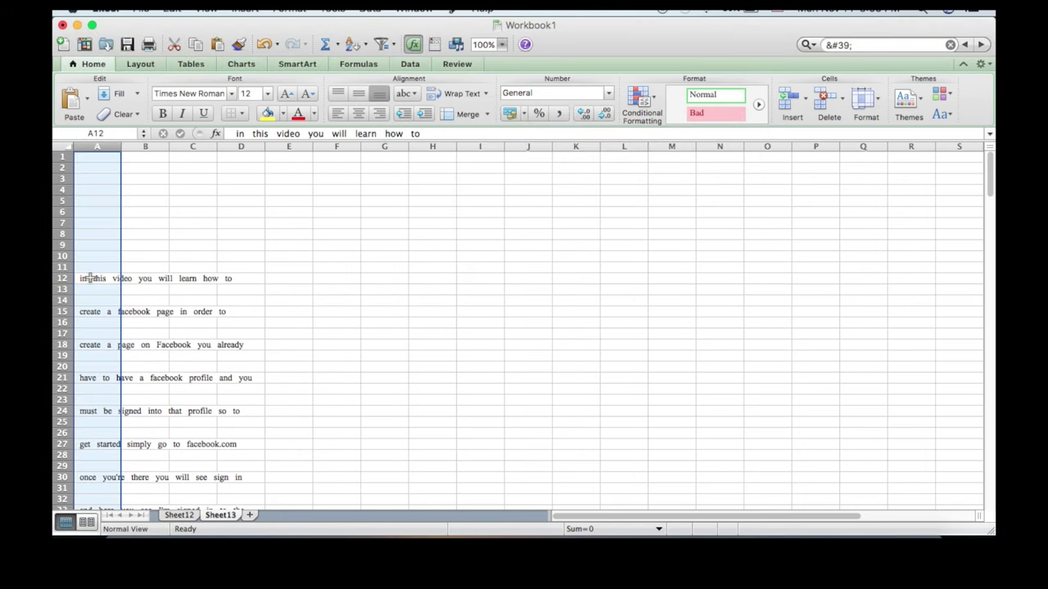
{"action": "key", "text": "super+c"}
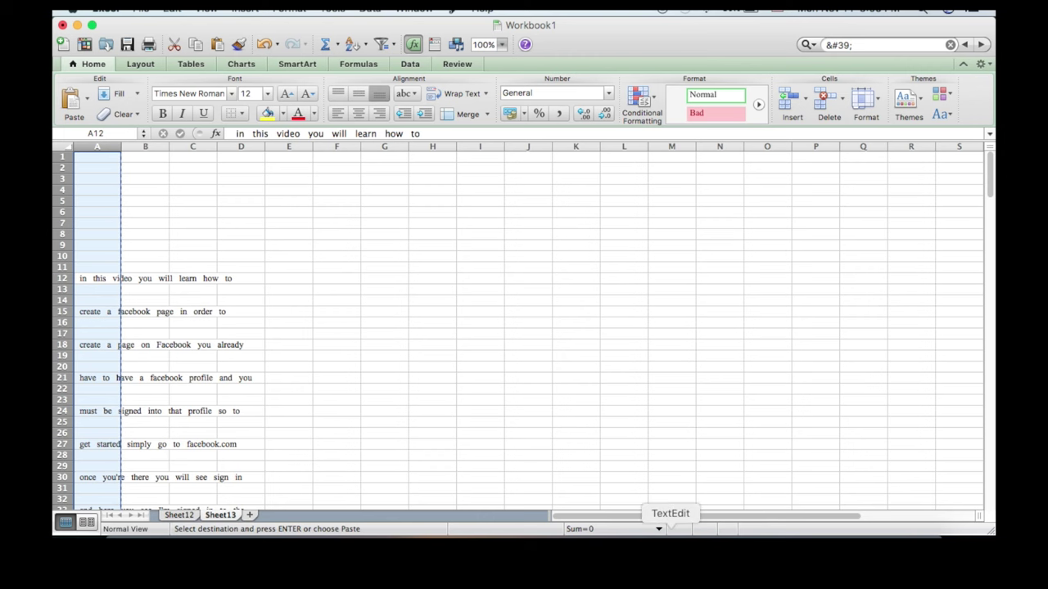
Paste the caption lines into an untitled TextEdit document and copy all of its text
{"action": "left_click", "coordinate": [670, 528]}
{"action": "key", "text": "super+v"}
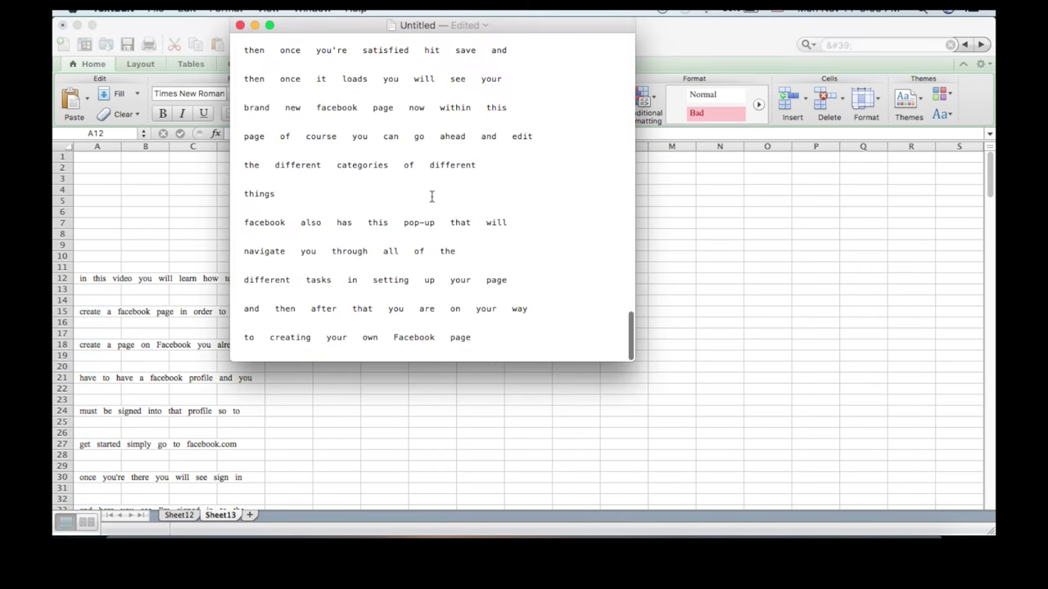
{"action": "scroll", "coordinate": [431, 197], "scroll_direction": "up", "scroll_amount": 1}
{"action": "scroll", "coordinate": [431, 196], "scroll_direction": "up", "scroll_amount": 20}
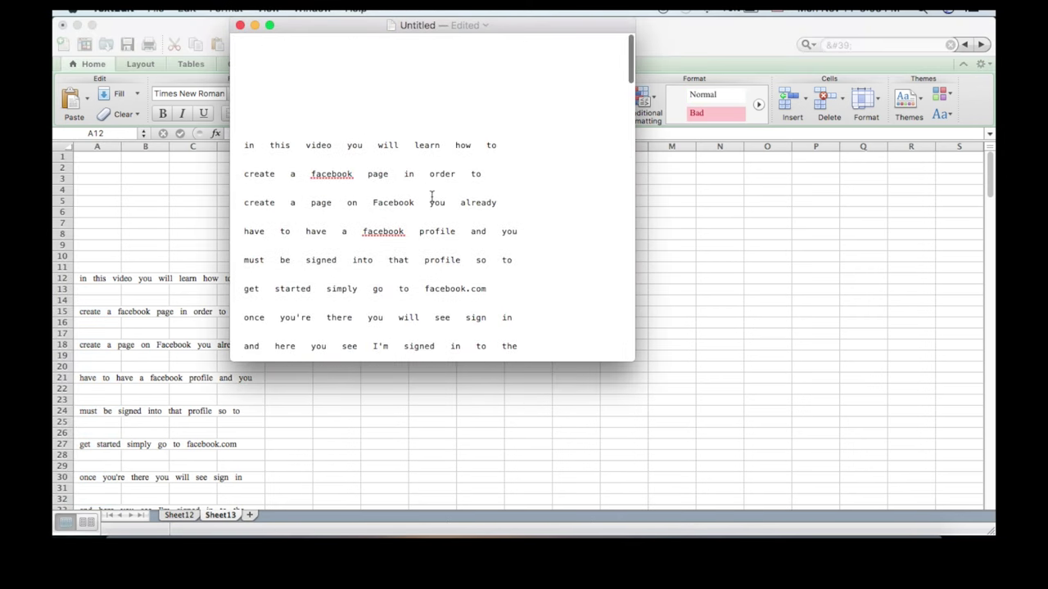
{"action": "key", "text": "super+a"}
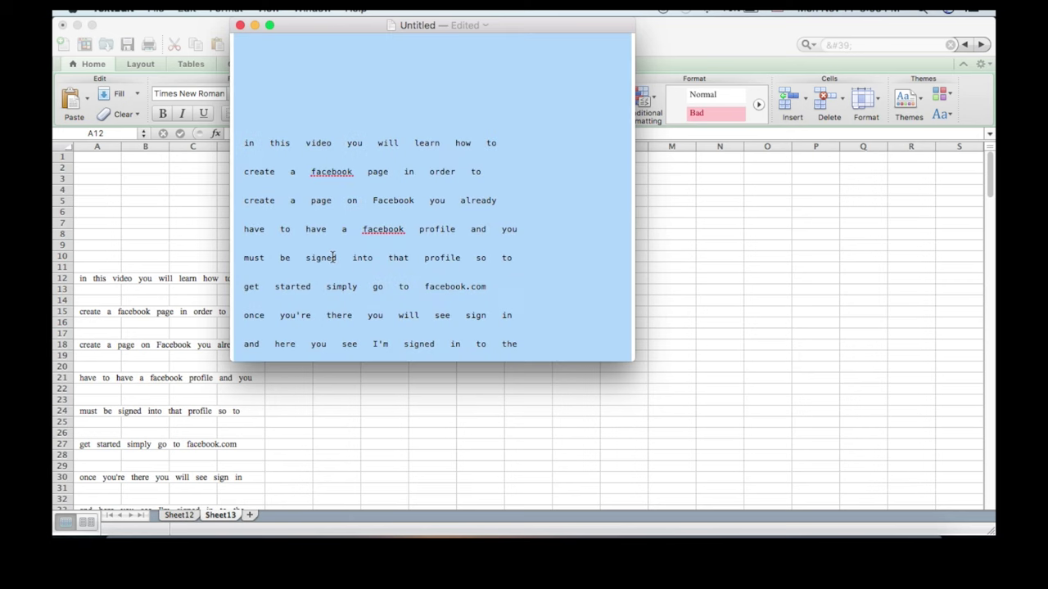
{"action": "key", "text": "super+c"}
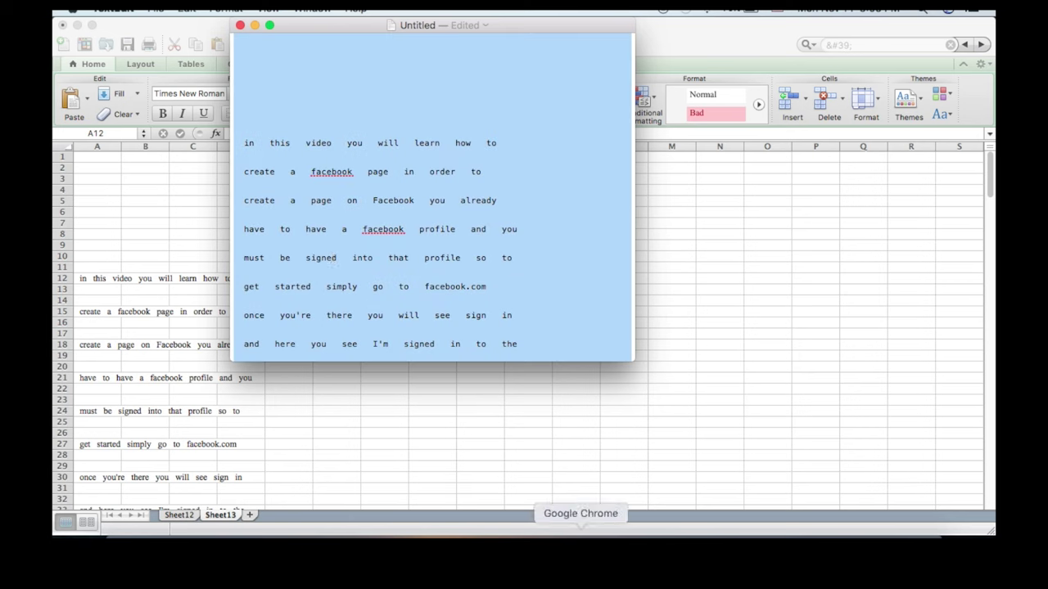
{"action": "left_click", "coordinate": [581, 531]}
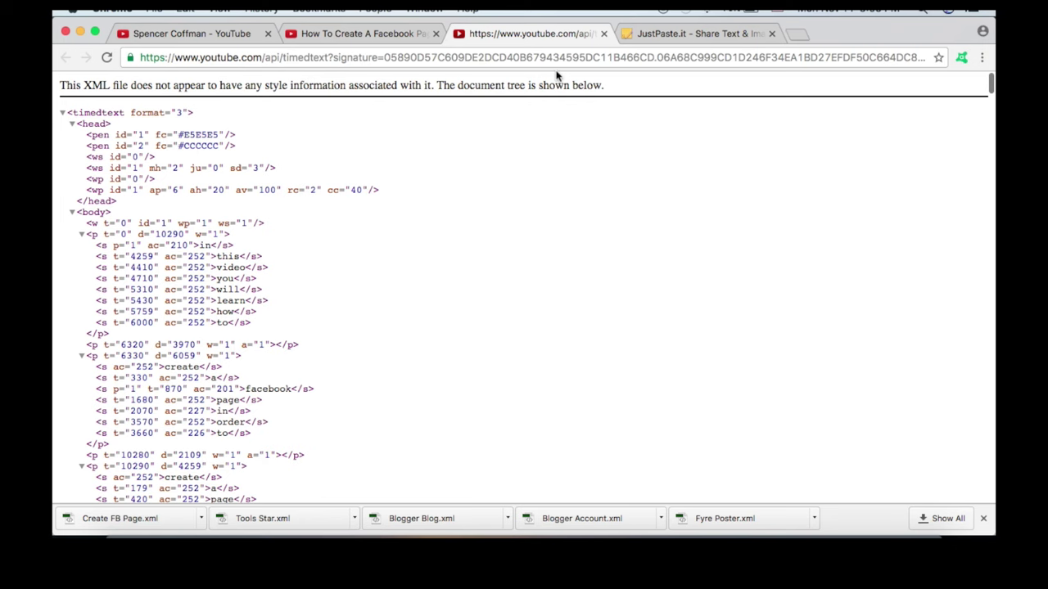
Paste the captions over JustPaste.it's old editor text as one paragraph and select it all
{"action": "left_click", "coordinate": [683, 33]}
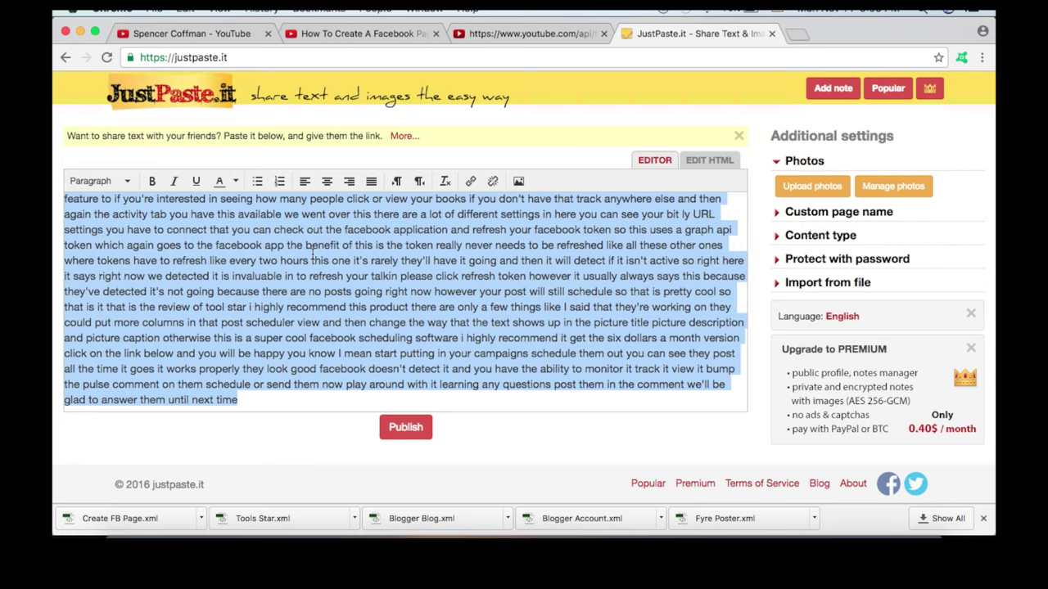
{"action": "key", "text": "super+v"}
{"action": "scroll", "coordinate": [311, 297], "scroll_direction": "up", "scroll_amount": 10}
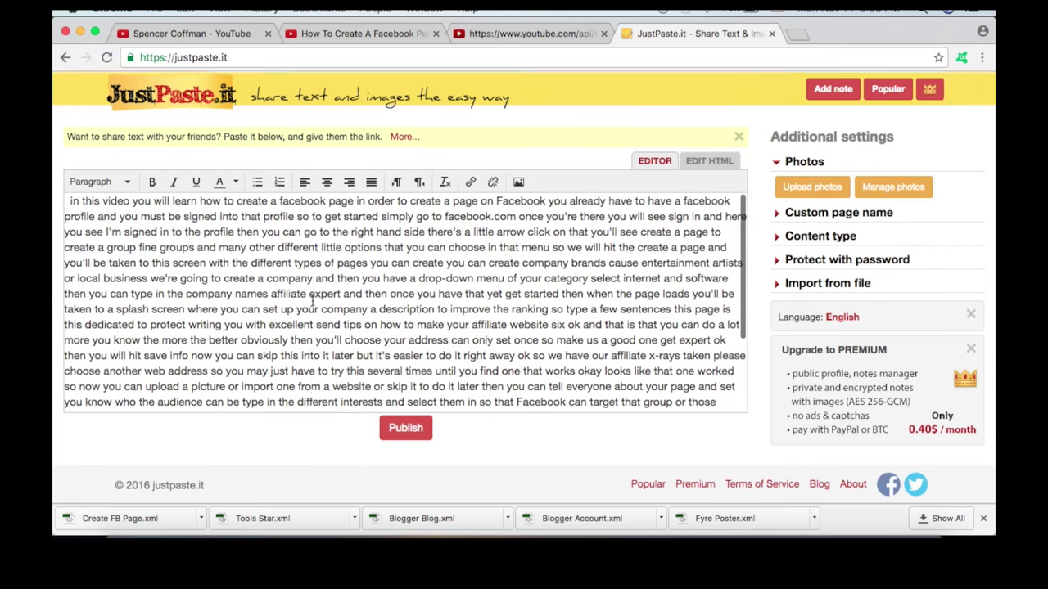
{"action": "scroll", "coordinate": [311, 297], "scroll_direction": "down", "scroll_amount": 5}
{"action": "scroll", "coordinate": [242, 292], "scroll_direction": "up", "scroll_amount": 3}
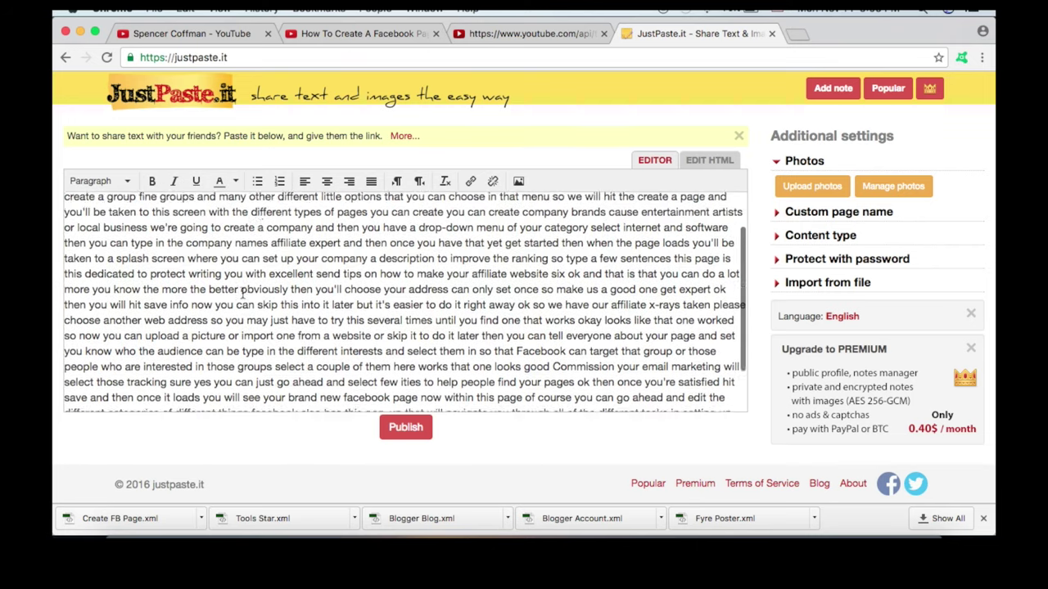
{"action": "scroll", "coordinate": [241, 292], "scroll_direction": "up", "scroll_amount": 3}
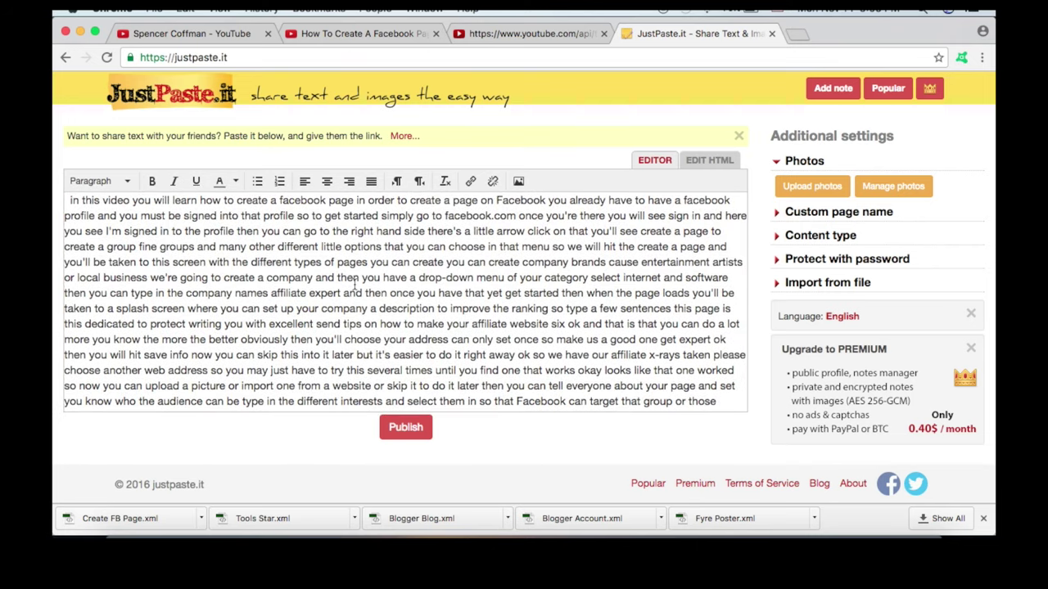
{"action": "key", "text": "super+a"}
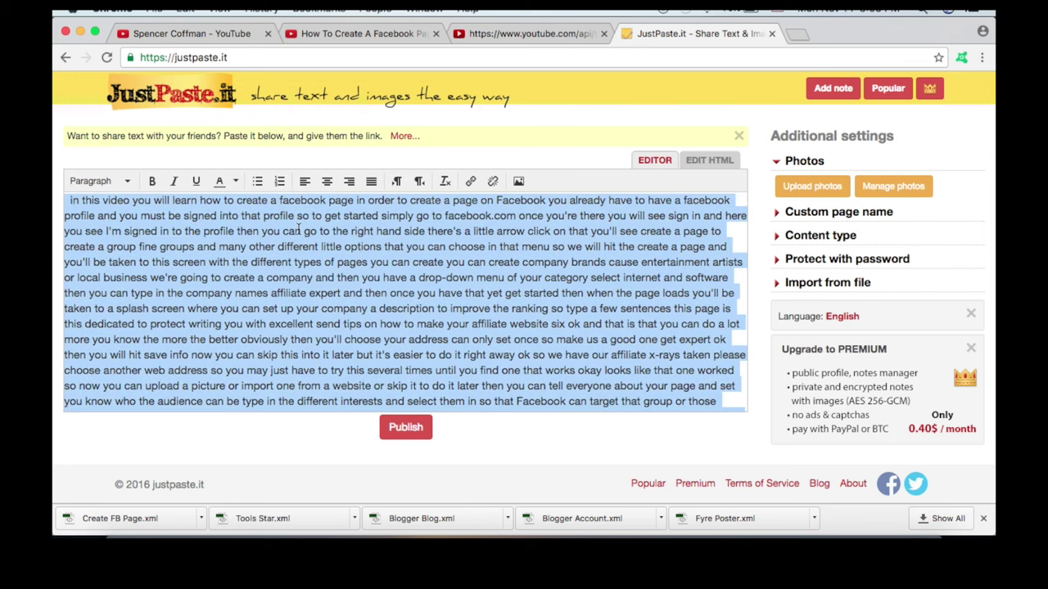
{"action": "left_click", "coordinate": [484, 583]}
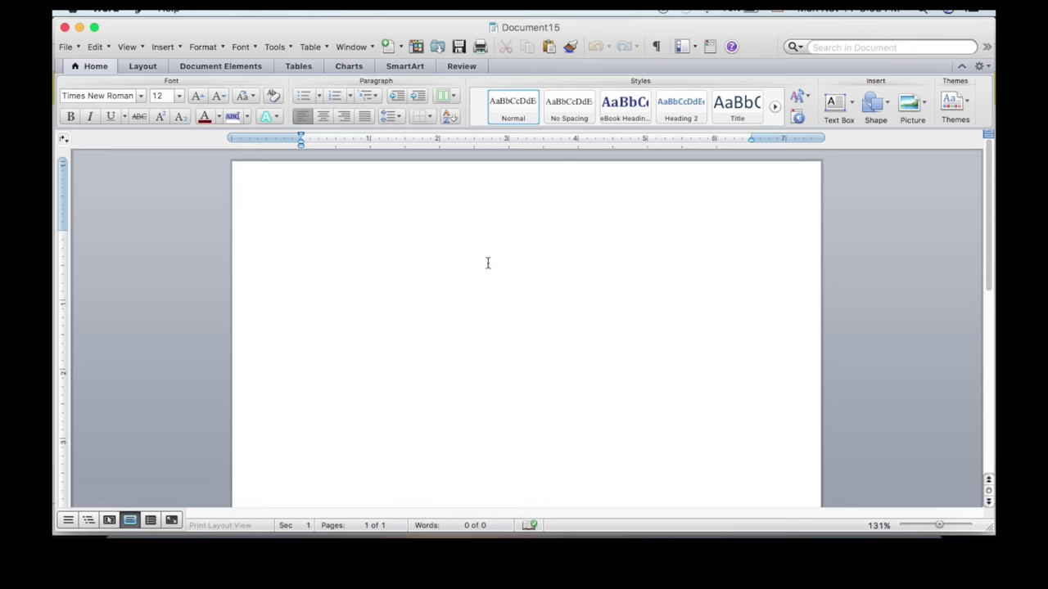
Paste the 491-word transcript into Document15, removing the leading space and capitalising 'In this video'
{"action": "key", "text": "super+v"}
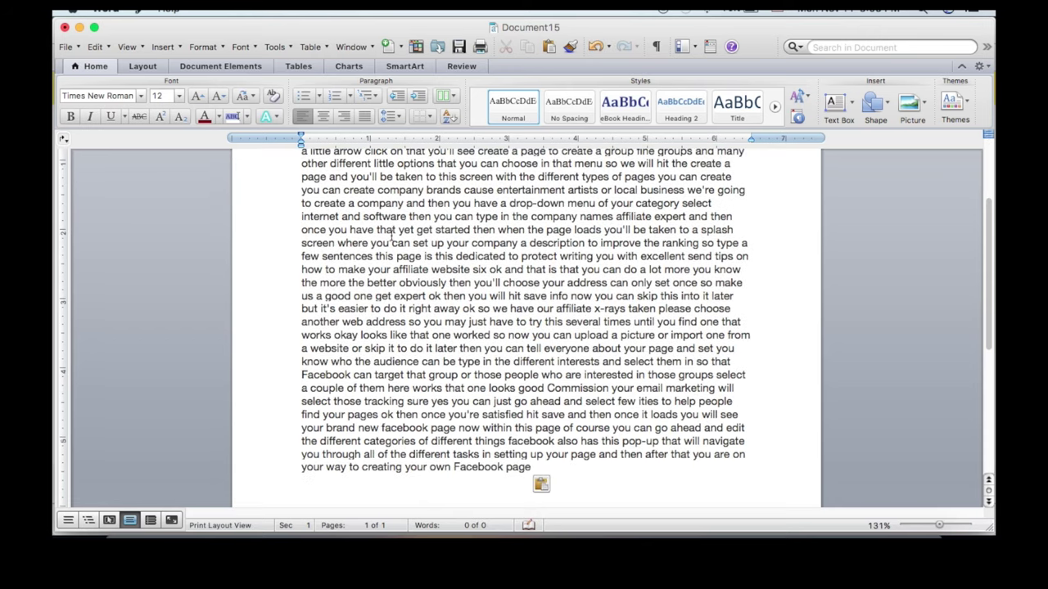
{"action": "scroll", "coordinate": [308, 237], "scroll_direction": "up", "scroll_amount": 10}
{"action": "left_click", "coordinate": [308, 238]}
{"action": "key", "text": "BackSpace"}
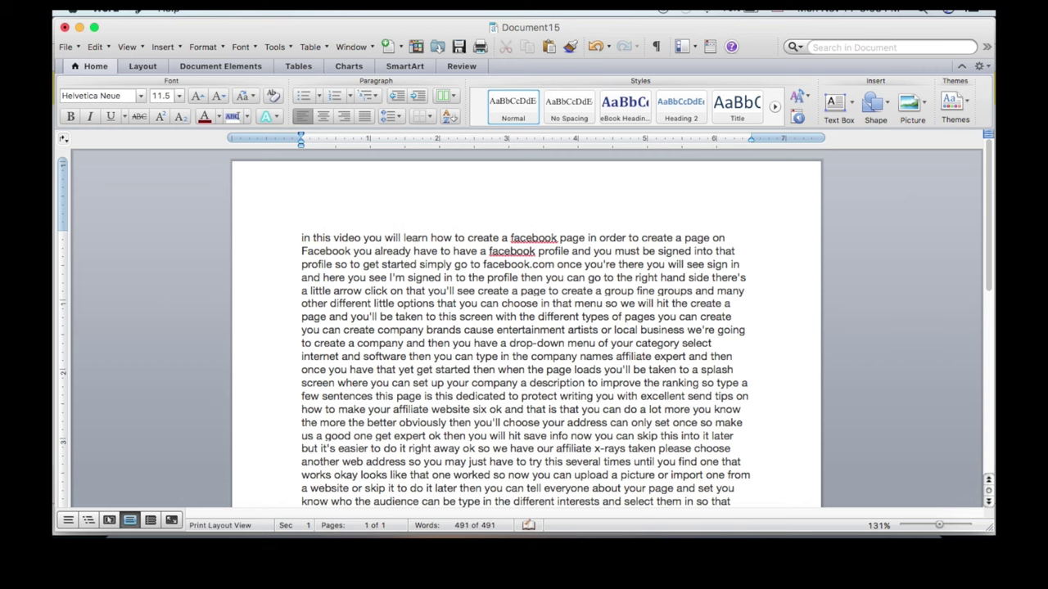
{"action": "key", "text": "Delete"}
{"action": "type", "text": "I"}
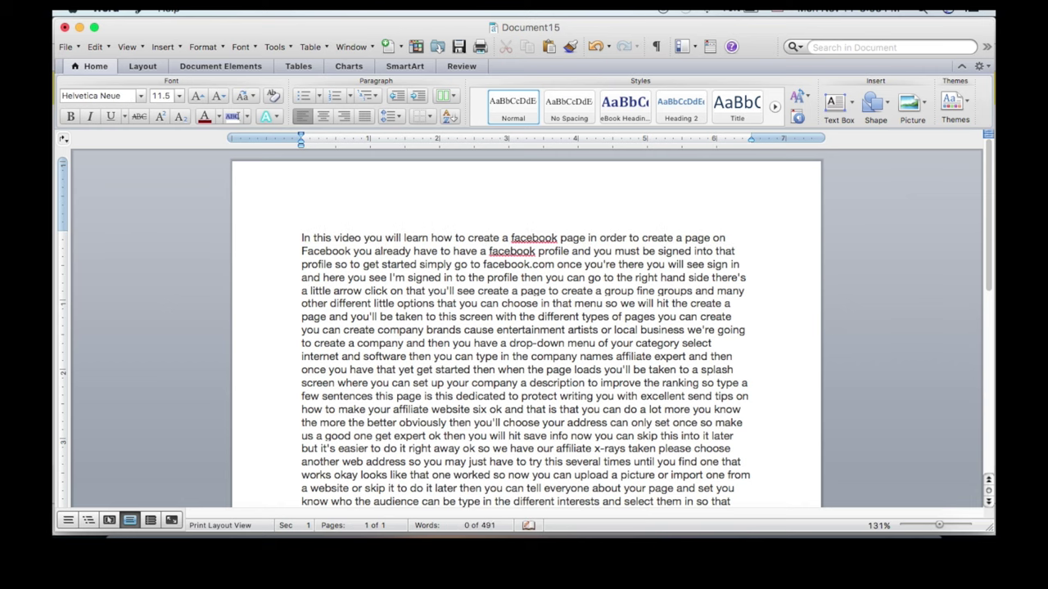
{"action": "scroll", "coordinate": [518, 259], "scroll_direction": "down", "scroll_amount": 5}
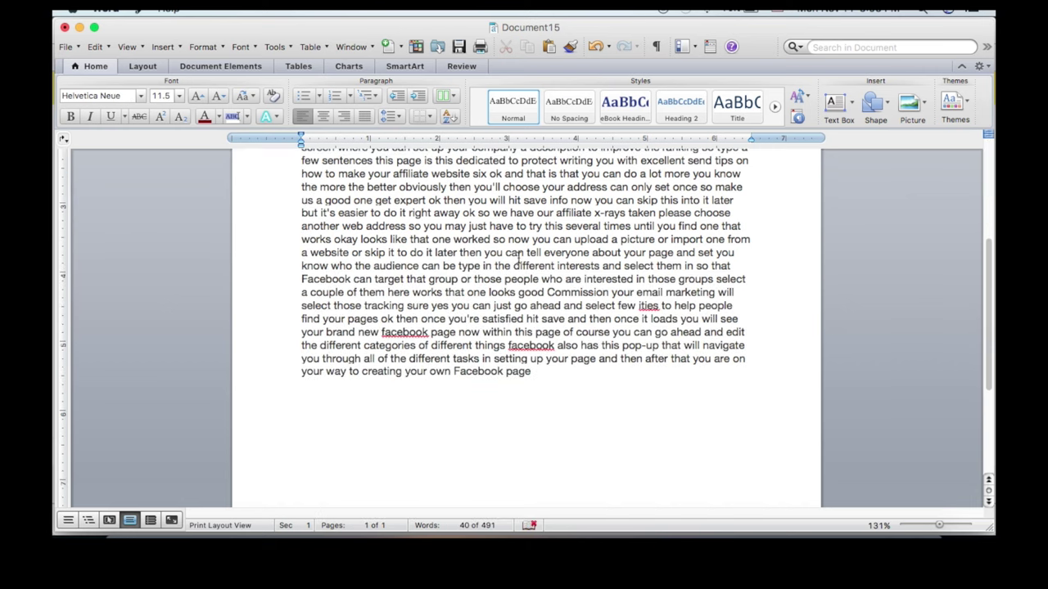
{"action": "scroll", "coordinate": [595, 344], "scroll_direction": "up", "scroll_amount": 5}
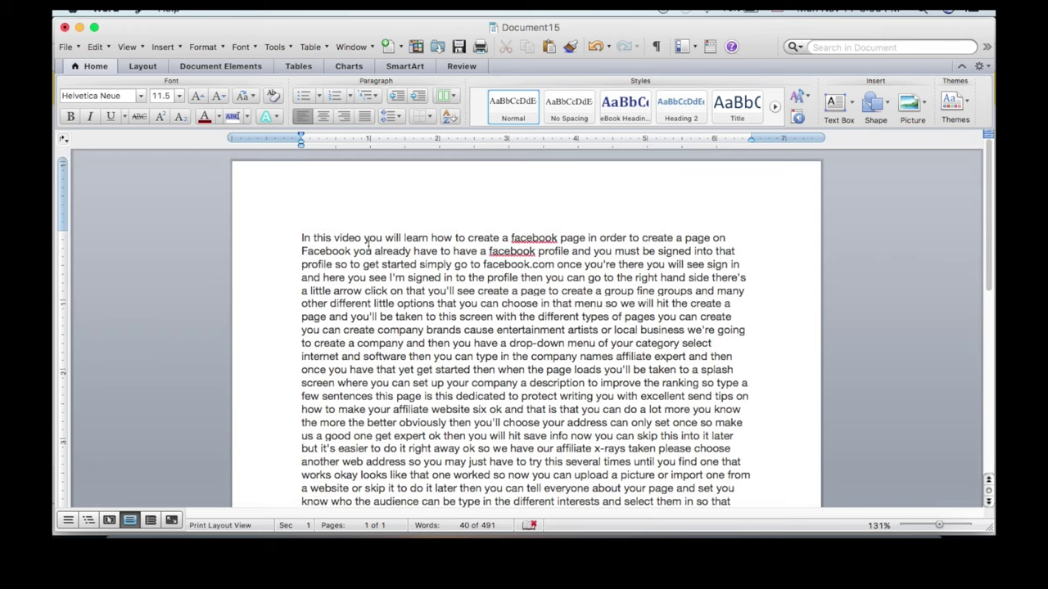
{"action": "left_click", "coordinate": [299, 239]}
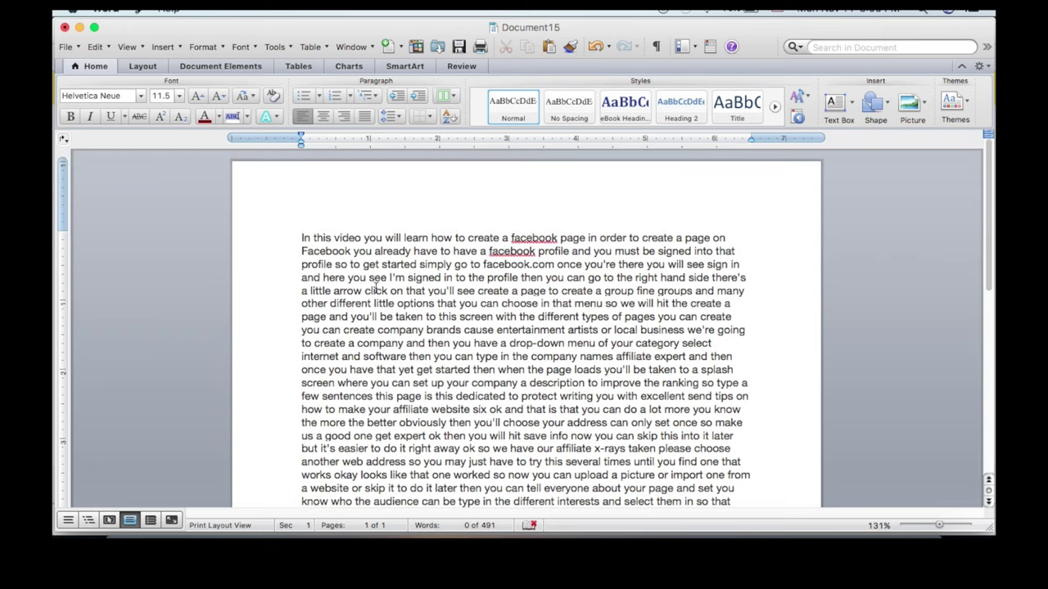